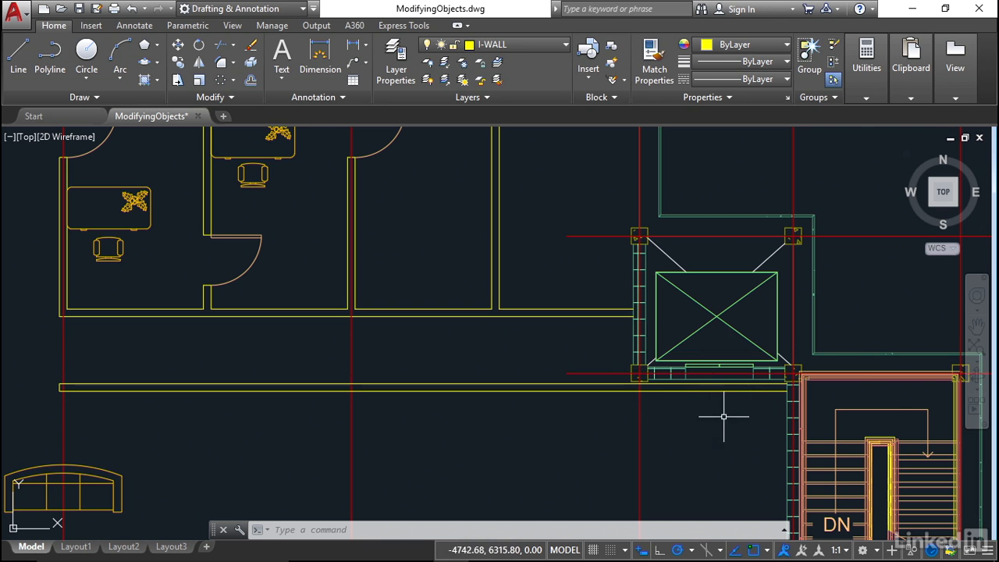
Draw a vertical line from the lower corner of the elevator opening's left jamb down past both corridor wall lines.
{"action": "scroll", "coordinate": [732, 374], "scroll_direction": "up", "scroll_amount": 5}
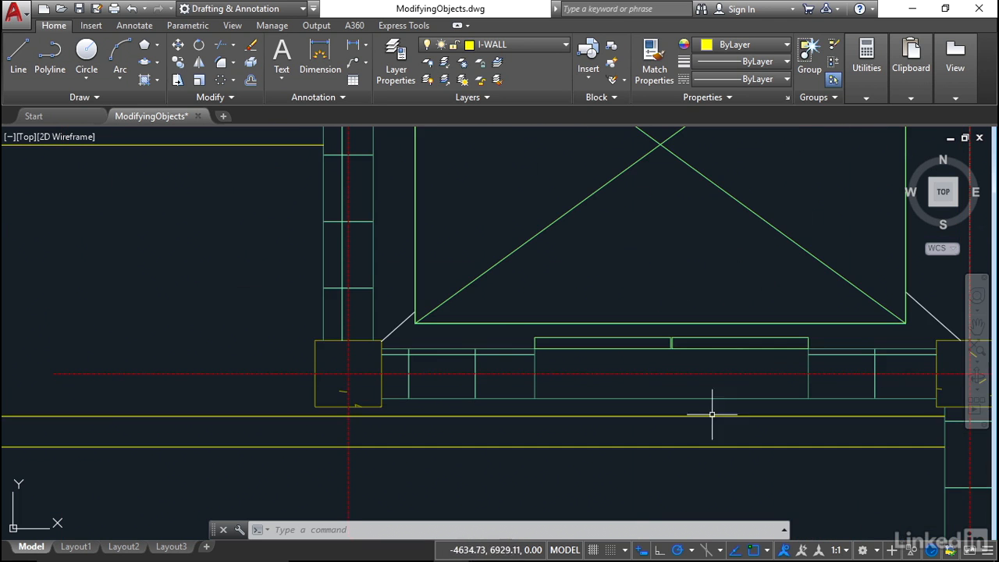
{"action": "mouse_move", "coordinate": [735, 484]}
{"action": "middle_mouse_down"}
{"action": "mouse_move", "coordinate": [694, 430]}
{"action": "mouse_move", "coordinate": [571, 390]}
{"action": "mouse_move", "coordinate": [559, 368]}
{"action": "middle_mouse_up"}
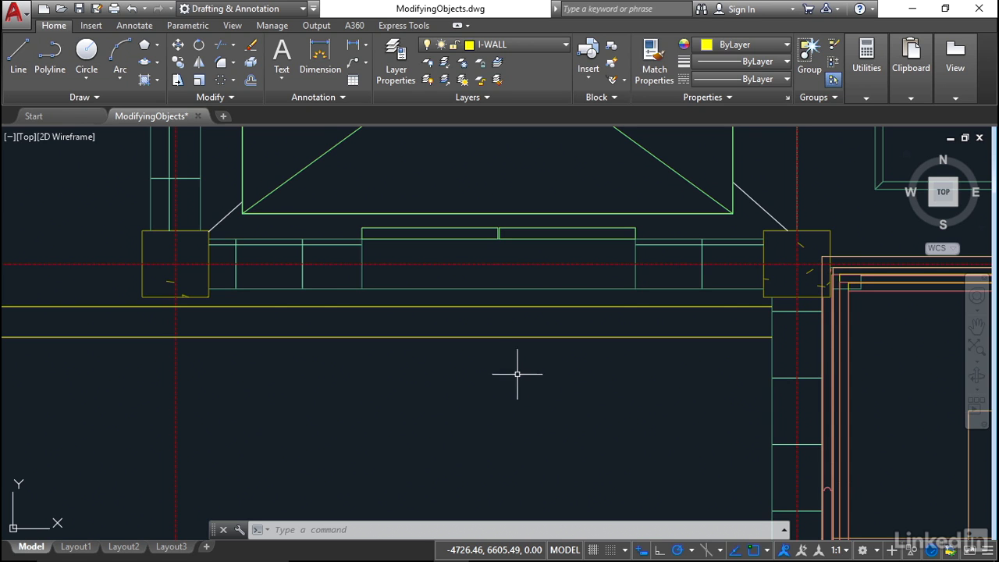
{"action": "left_click", "coordinate": [19, 62]}
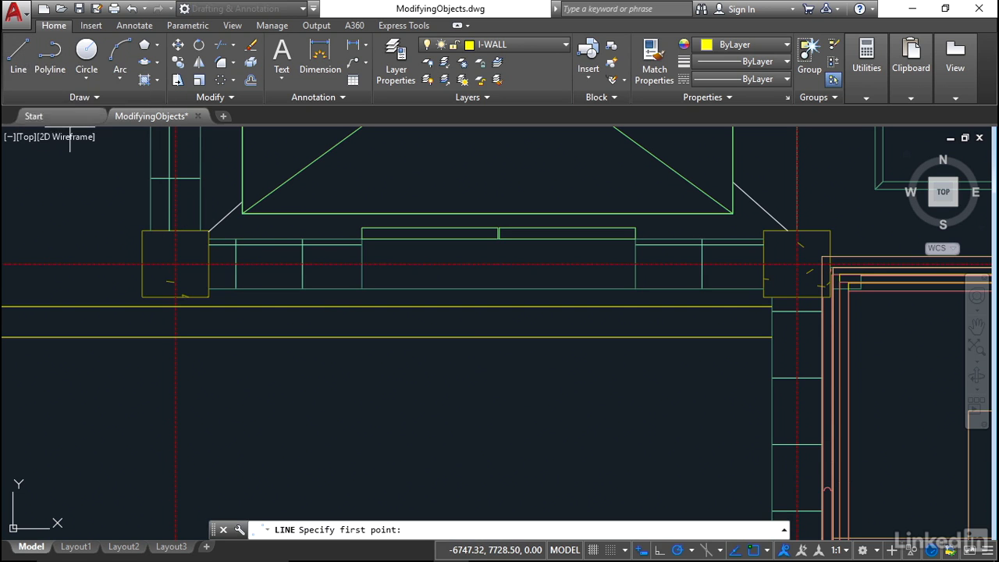
{"action": "left_click", "coordinate": [362, 289]}
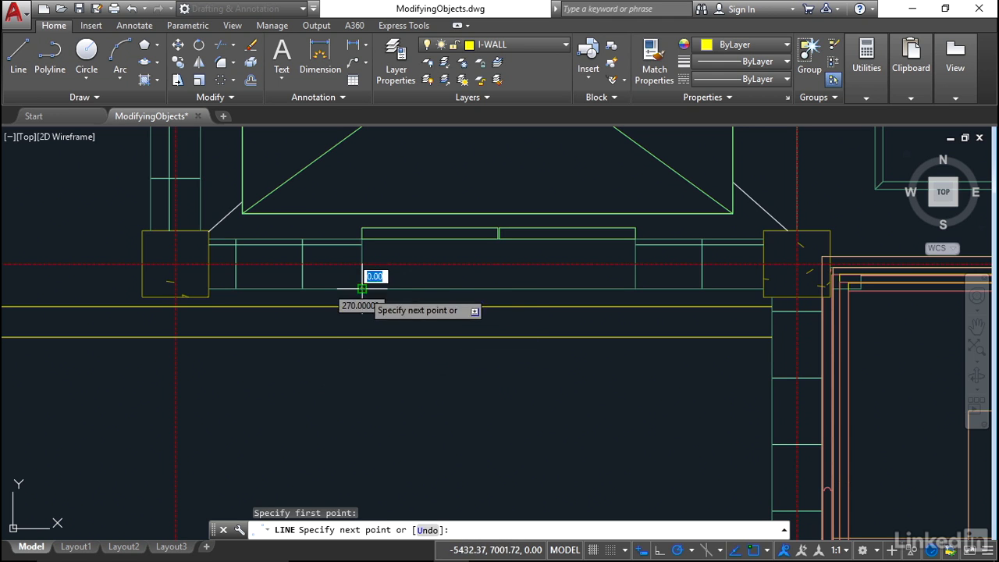
{"action": "left_click", "coordinate": [368, 403]}
{"action": "key", "text": "Return"}
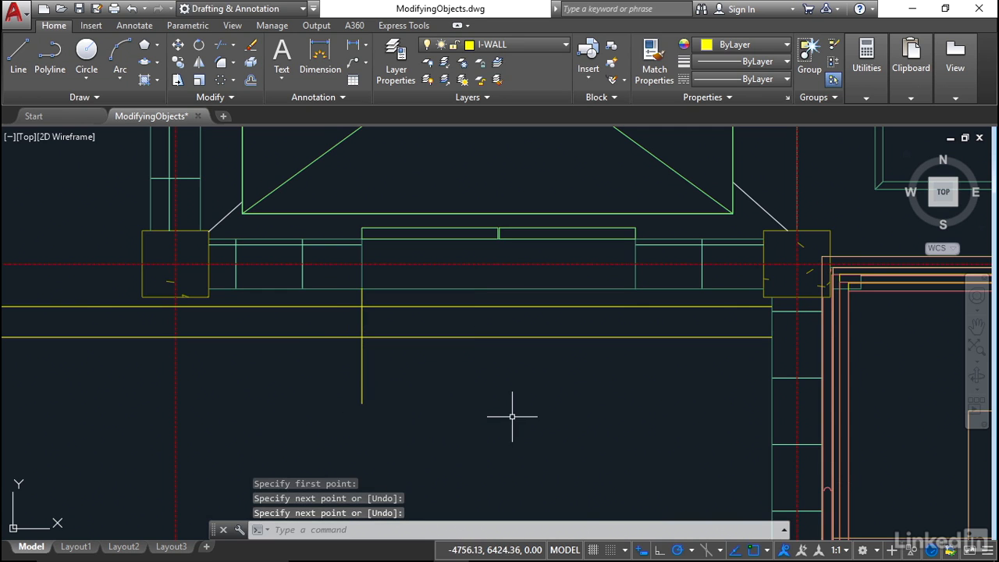
Draw a matching vertical line from the lower corner of the opening's right jamb down past both wall lines.
{"action": "left_click", "coordinate": [20, 55]}
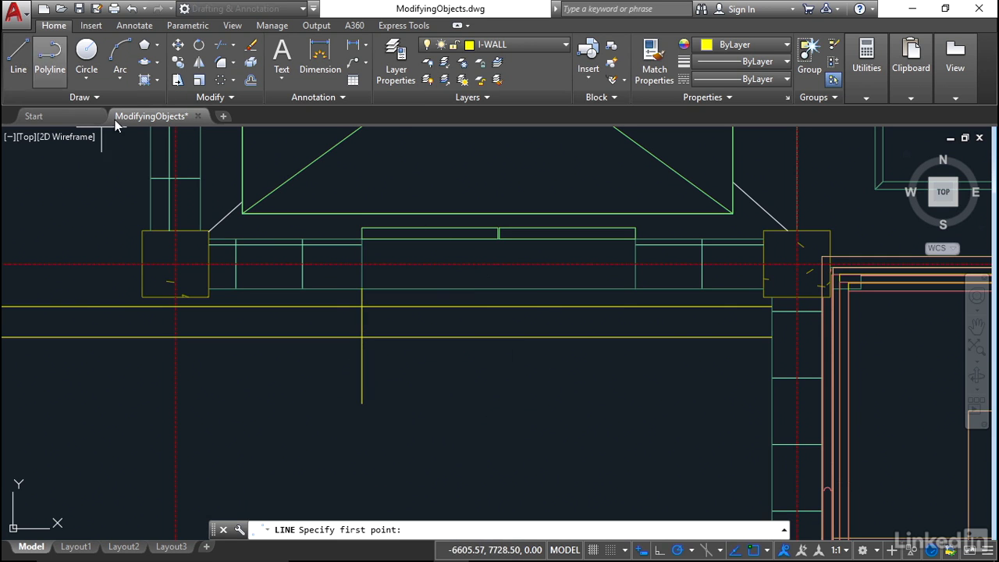
{"action": "left_click", "coordinate": [636, 288]}
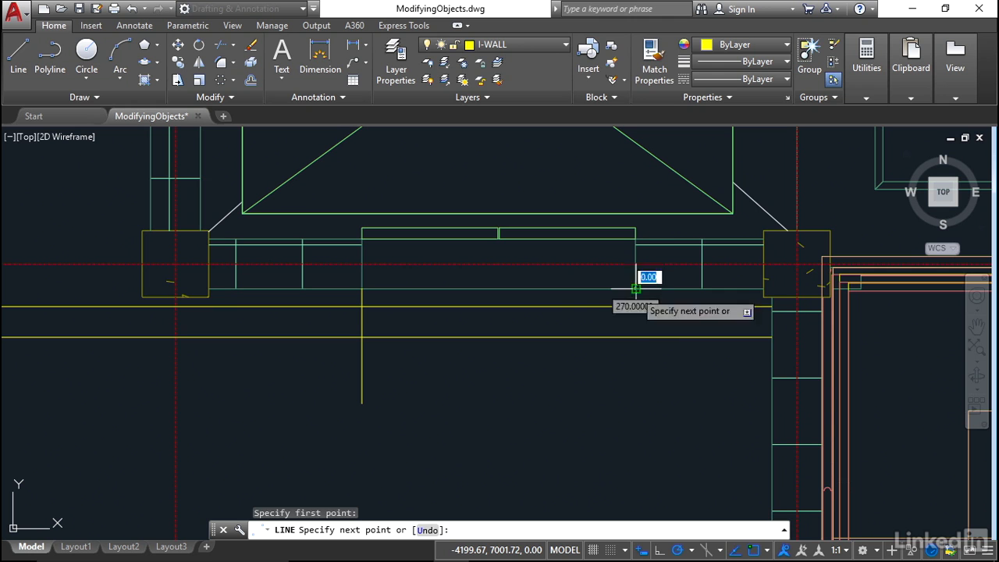
{"action": "left_click", "coordinate": [642, 419]}
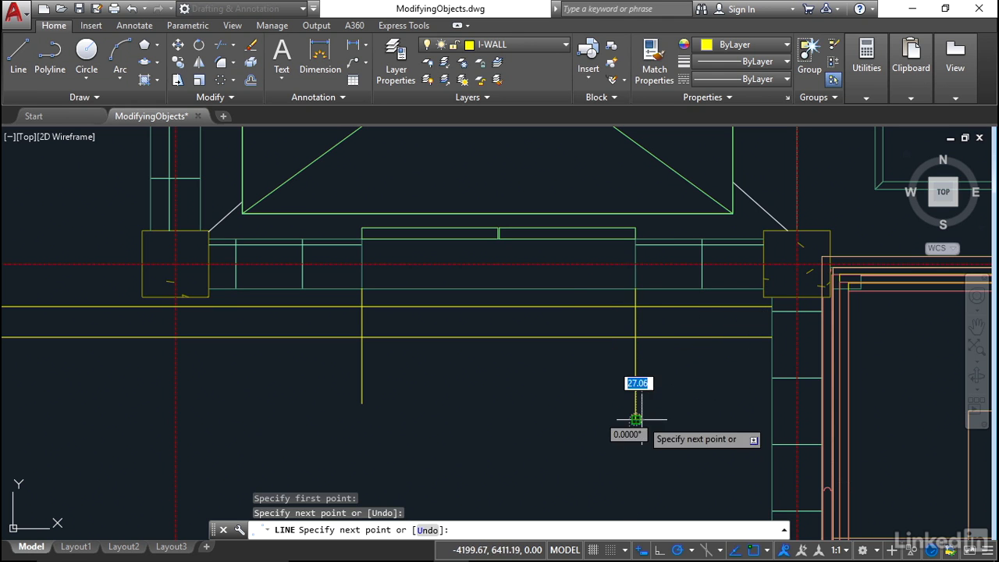
{"action": "key", "text": "Return"}
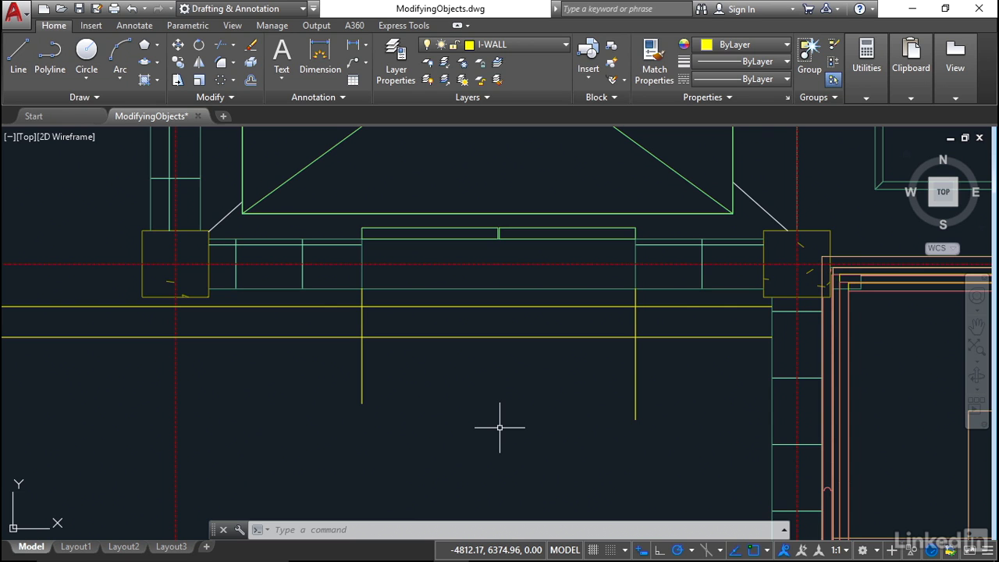
Grip-stretch both ends of the left vertical line so it spans exactly between the upper and lower wall lines.
{"action": "left_click", "coordinate": [362, 363]}
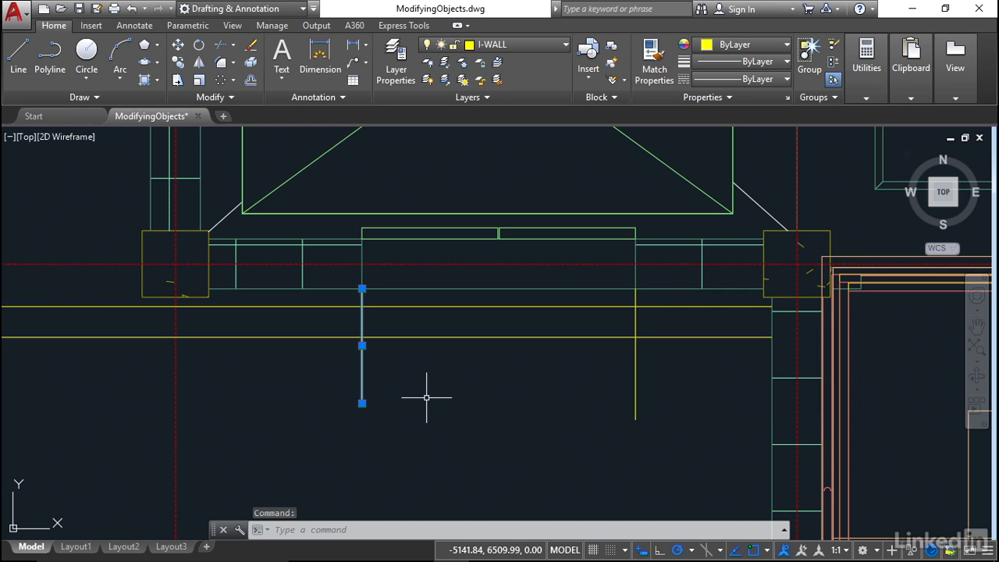
{"action": "left_click", "coordinate": [362, 289]}
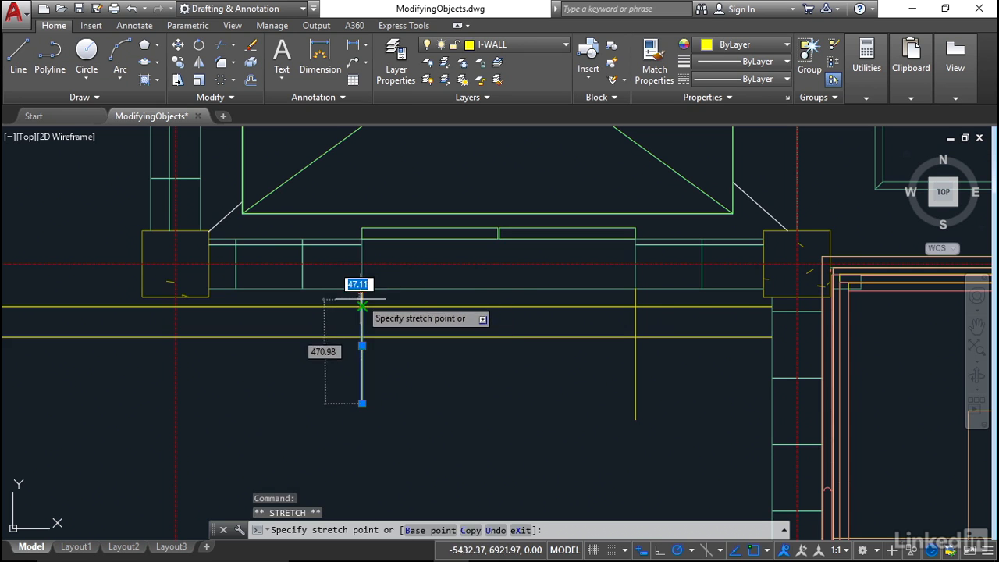
{"action": "left_click", "coordinate": [362, 306]}
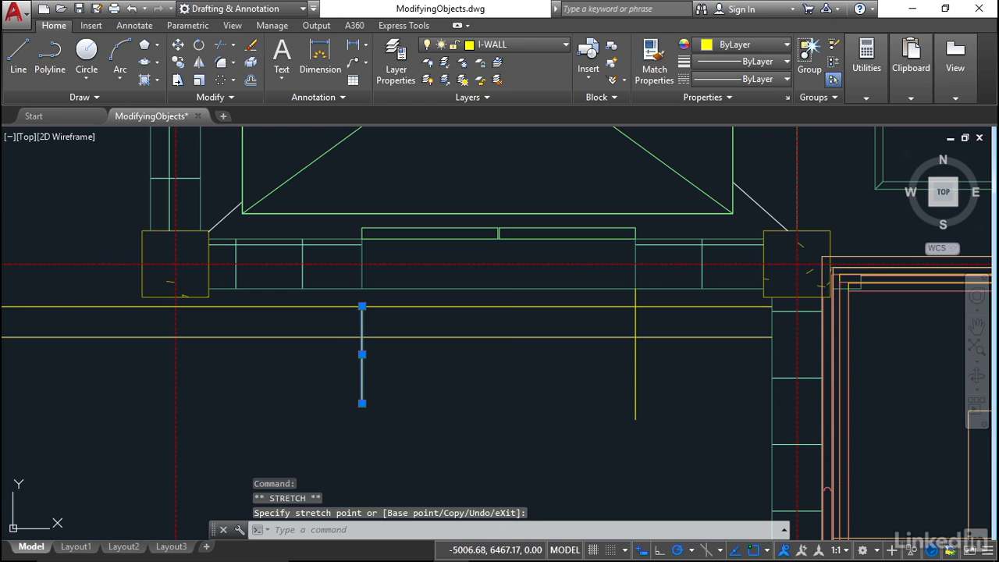
{"action": "key", "text": "Escape"}
{"action": "key", "text": "Escape"}
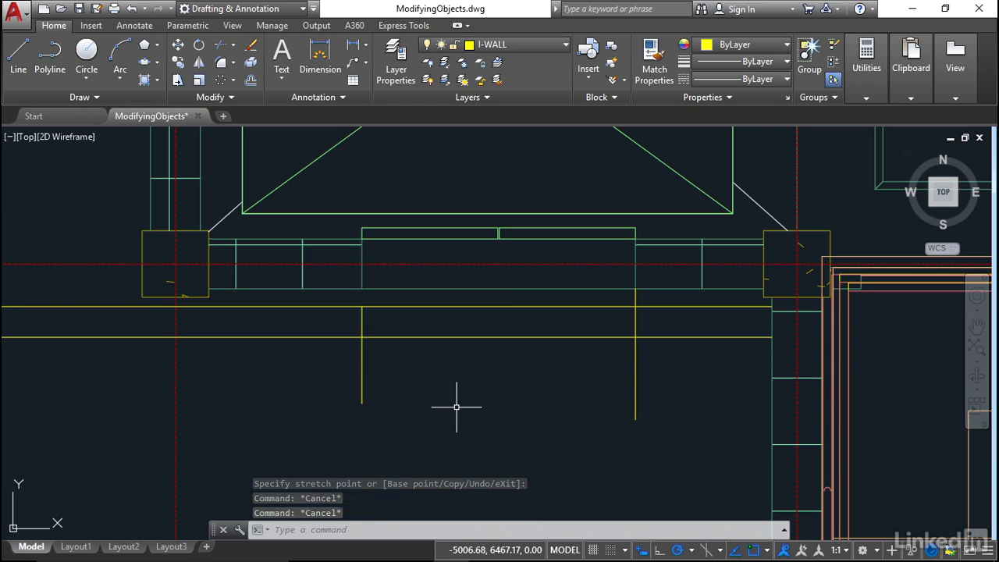
{"action": "left_click", "coordinate": [363, 319]}
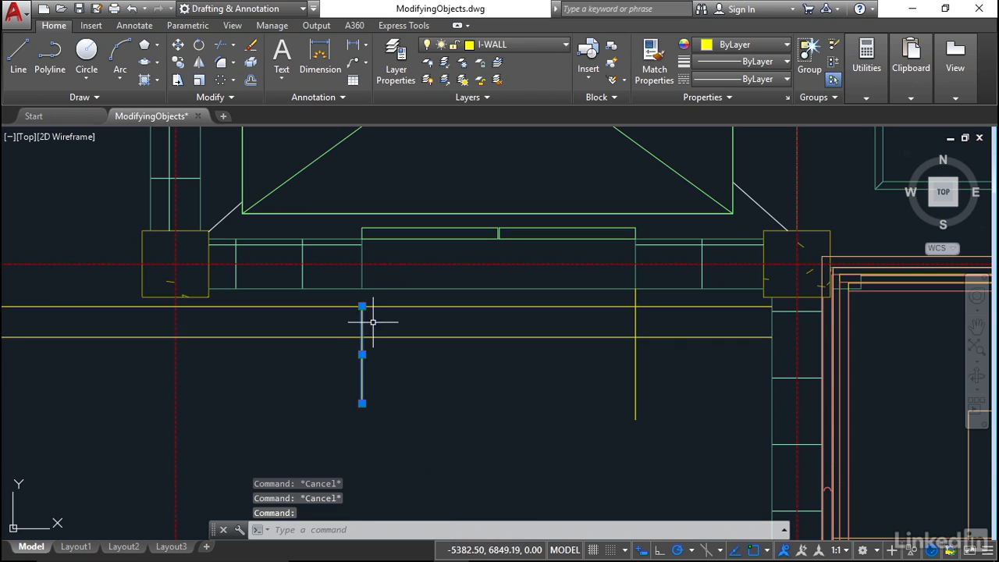
{"action": "left_click", "coordinate": [362, 404]}
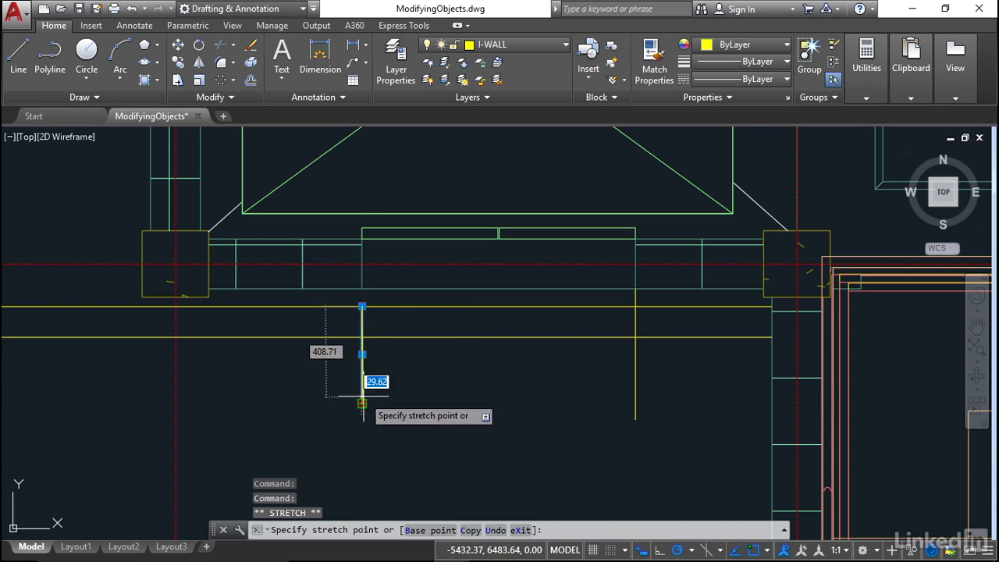
{"action": "left_click", "coordinate": [362, 337]}
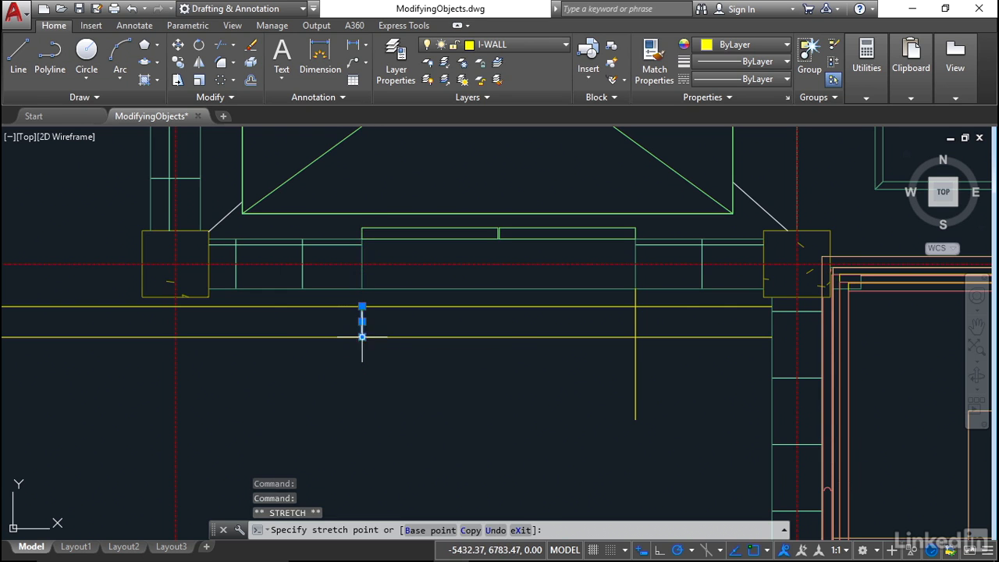
{"action": "key", "text": "Escape"}
{"action": "key", "text": "Escape"}
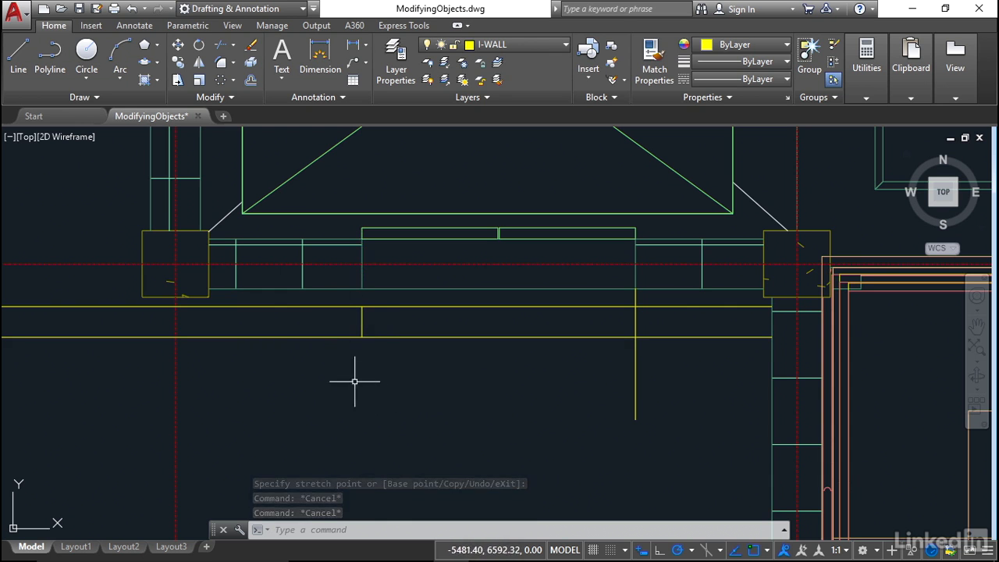
Grip-stretch the right vertical line's ends onto the upper and lower wall lines and clear the selection.
{"action": "left_click", "coordinate": [635, 382]}
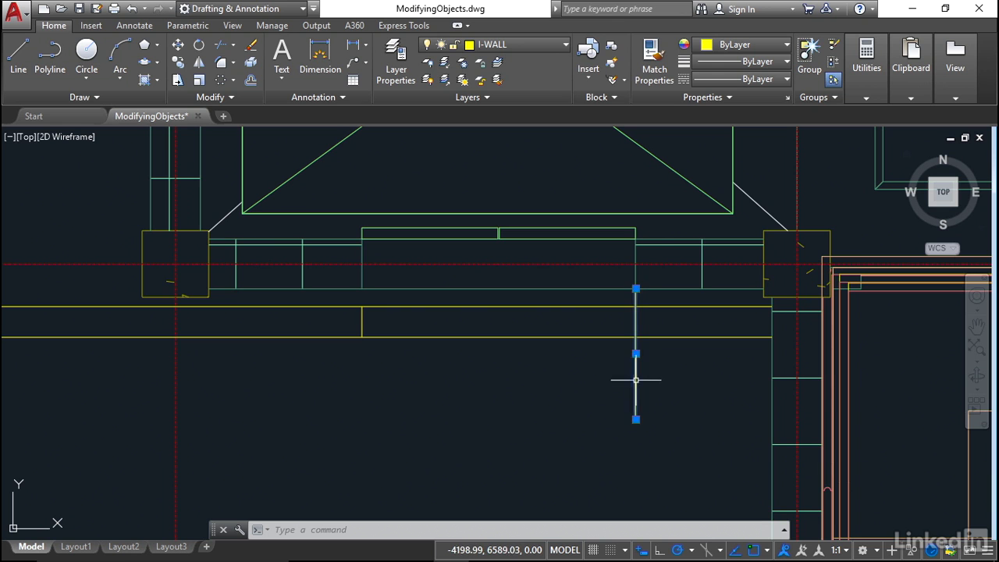
{"action": "left_click", "coordinate": [636, 289]}
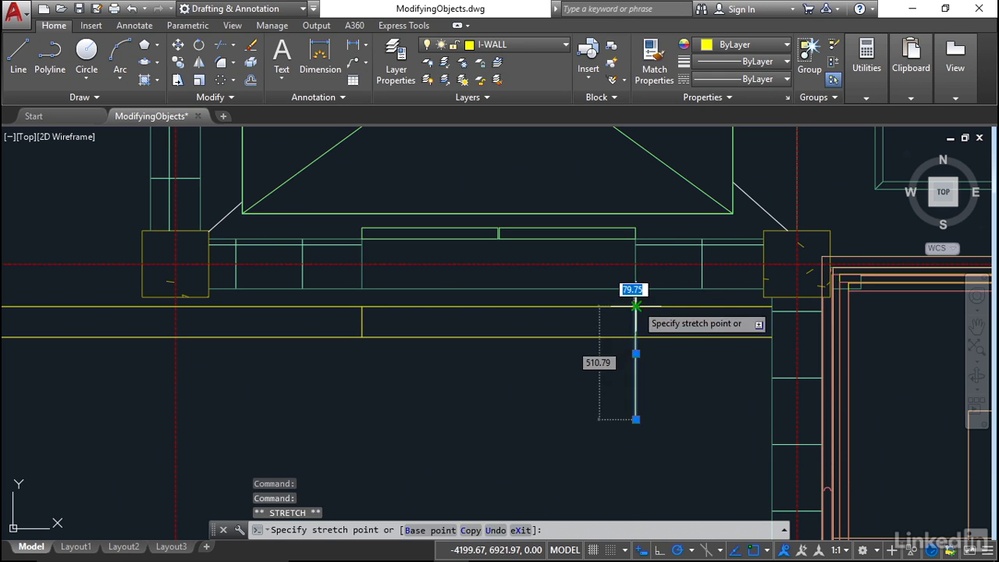
{"action": "left_click", "coordinate": [641, 307]}
{"action": "left_click", "coordinate": [636, 419]}
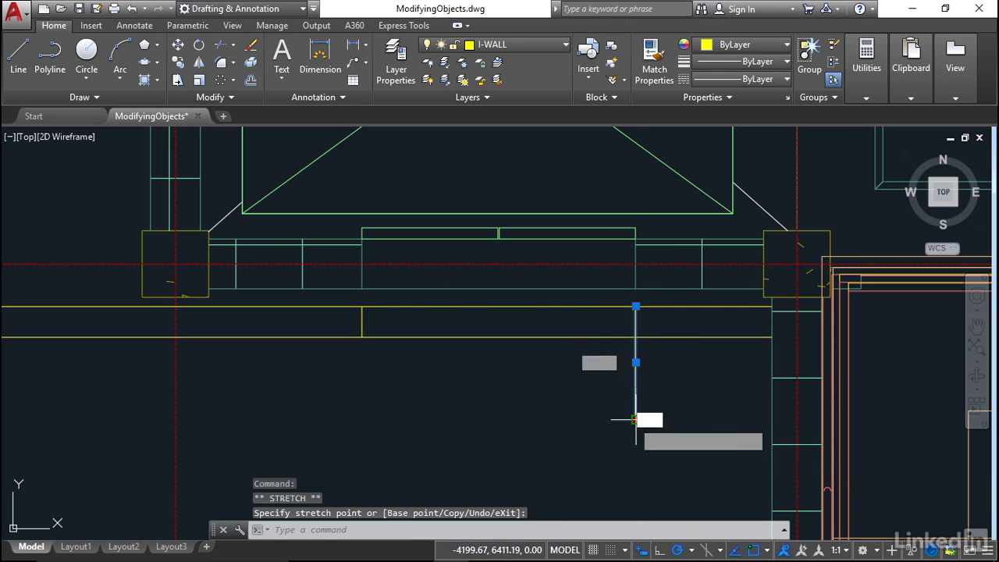
{"action": "left_click", "coordinate": [636, 337]}
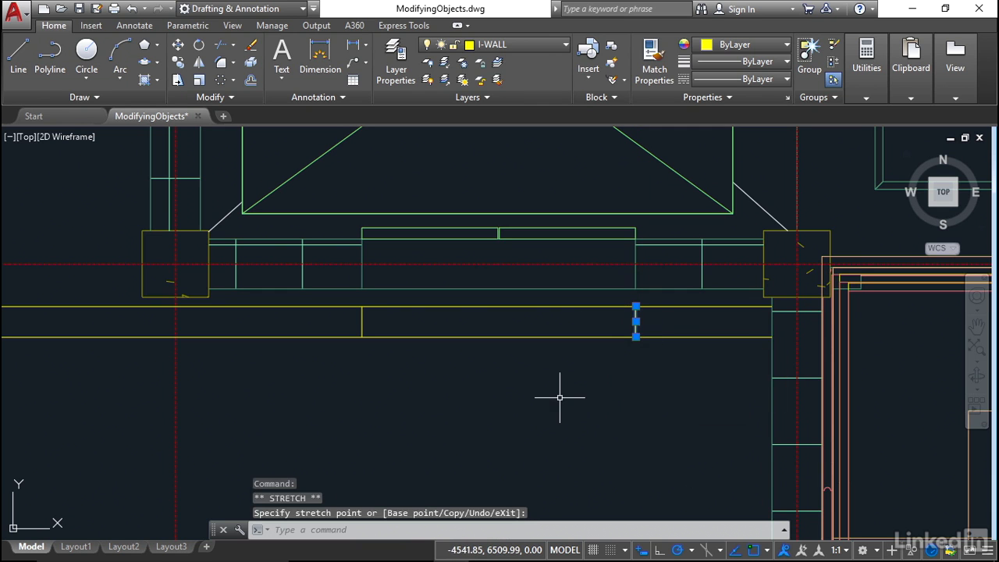
{"action": "key", "text": "Escape"}
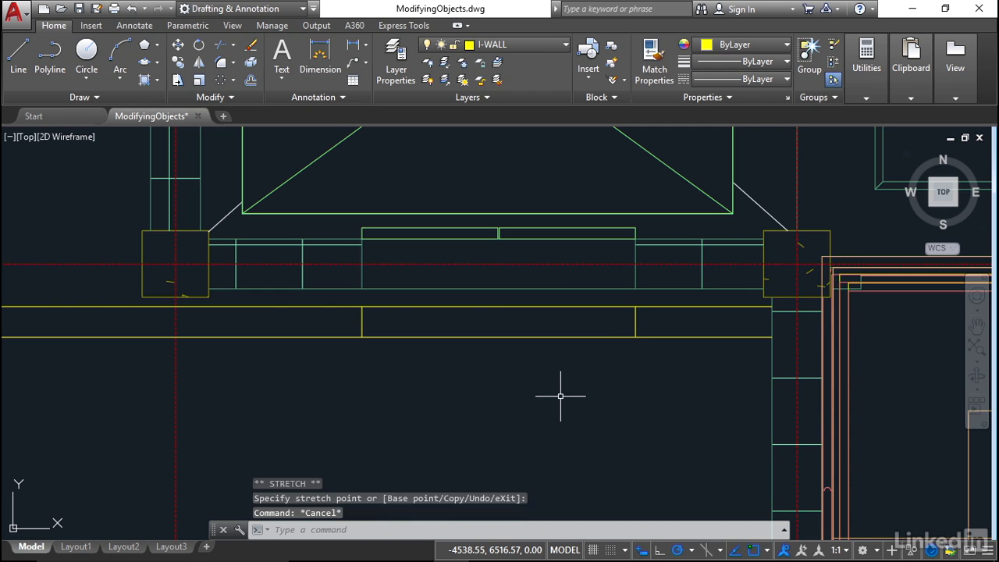
{"action": "key", "text": "Escape"}
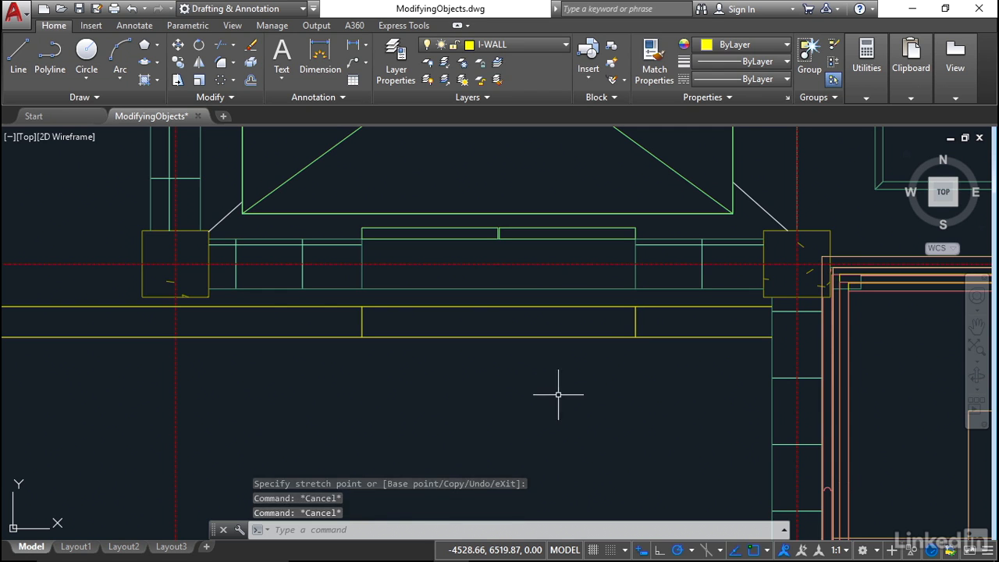
Trim both wall lines between the two vertical jamb lines, using all objects as cutting edges, to open the wall at the elevator.
{"action": "left_click", "coordinate": [221, 45]}
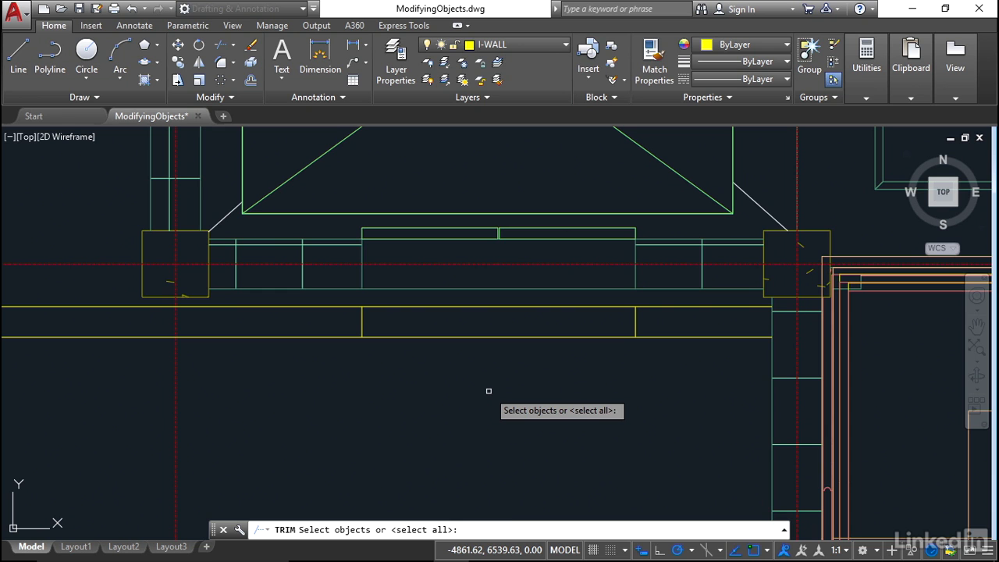
{"action": "key", "text": "Return"}
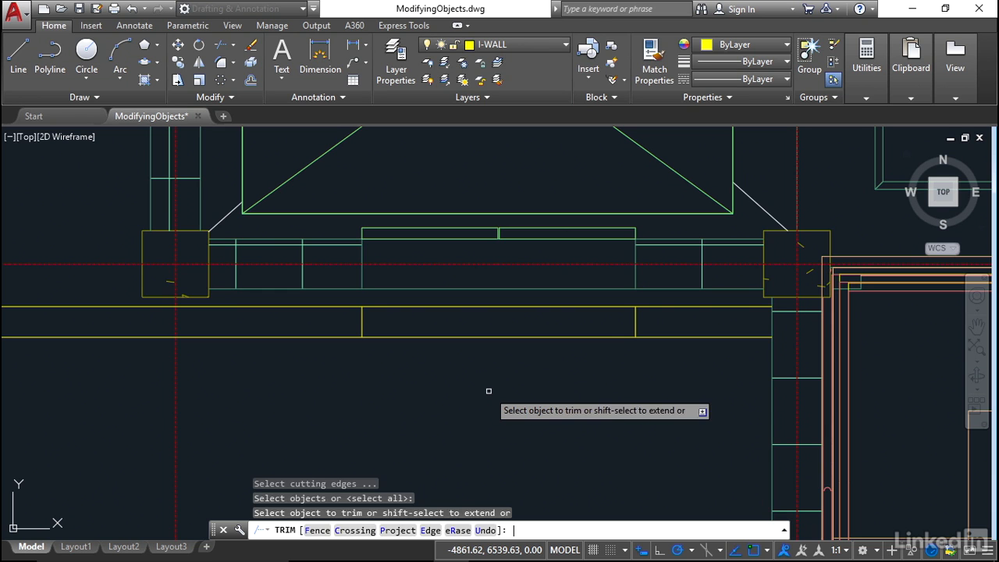
{"action": "left_click", "coordinate": [536, 335]}
{"action": "left_click", "coordinate": [534, 307]}
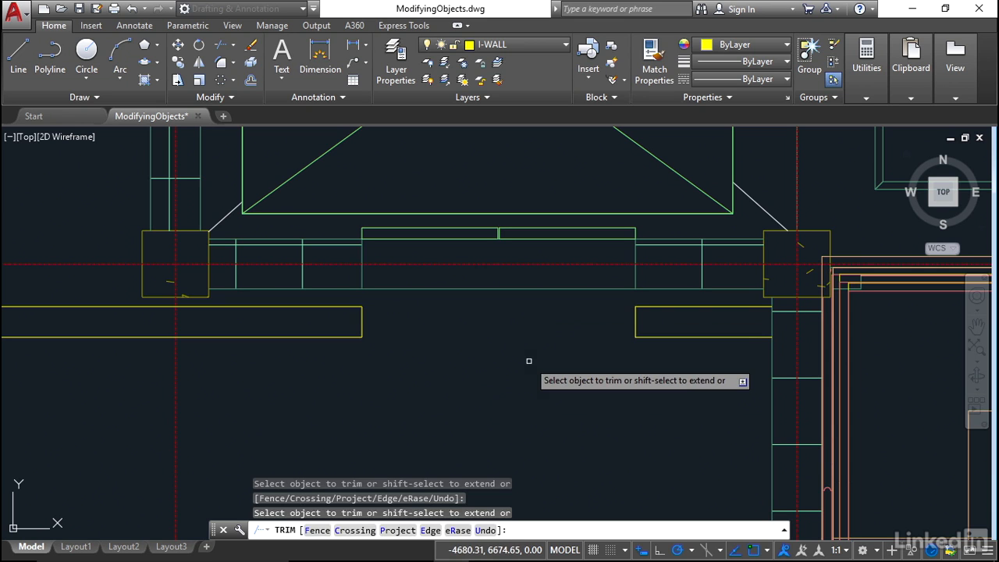
{"action": "key", "text": "Return"}
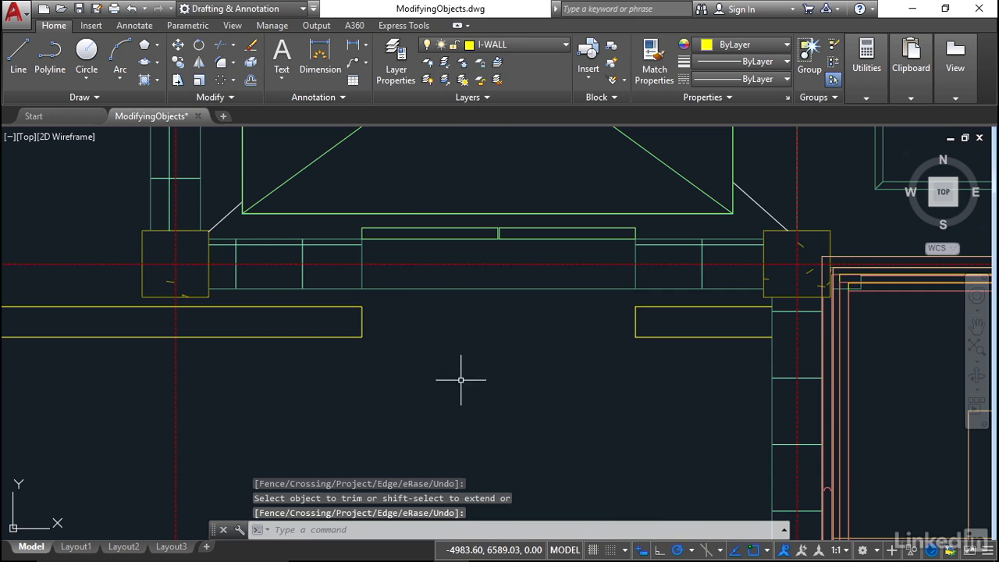
{"action": "scroll", "coordinate": [473, 330], "scroll_direction": "down", "scroll_amount": 8}
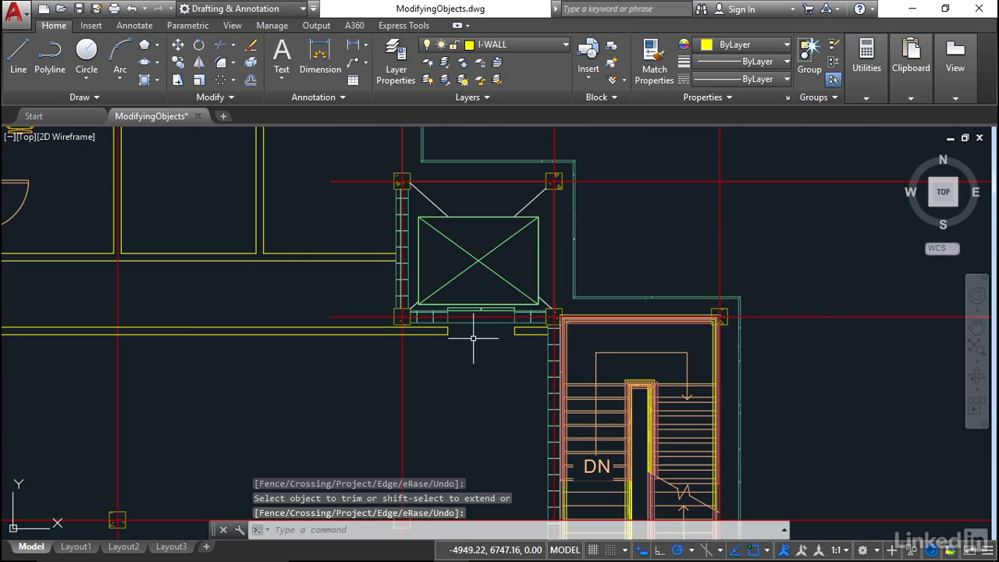